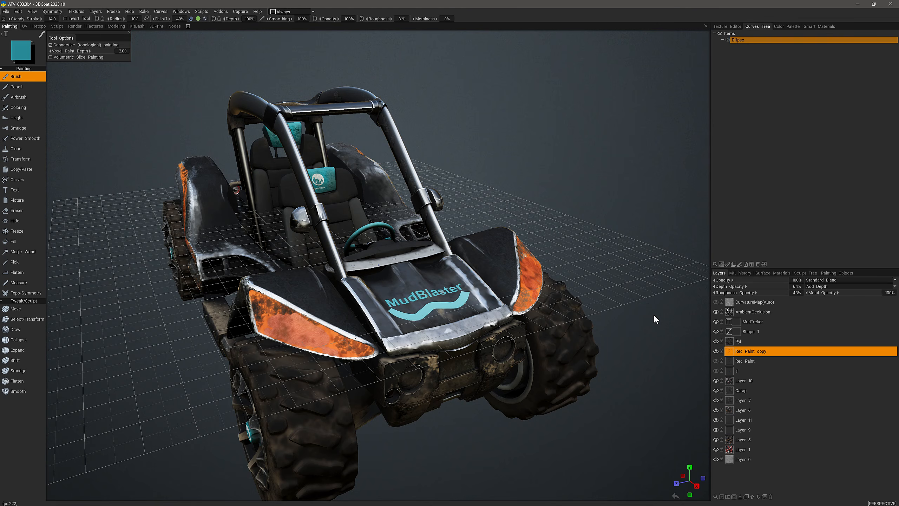
Step: Select the Red Paint copy and Shape 1 layers and edit the wave in the Curves tool
left_click_drag(689, 323, 672, 323)
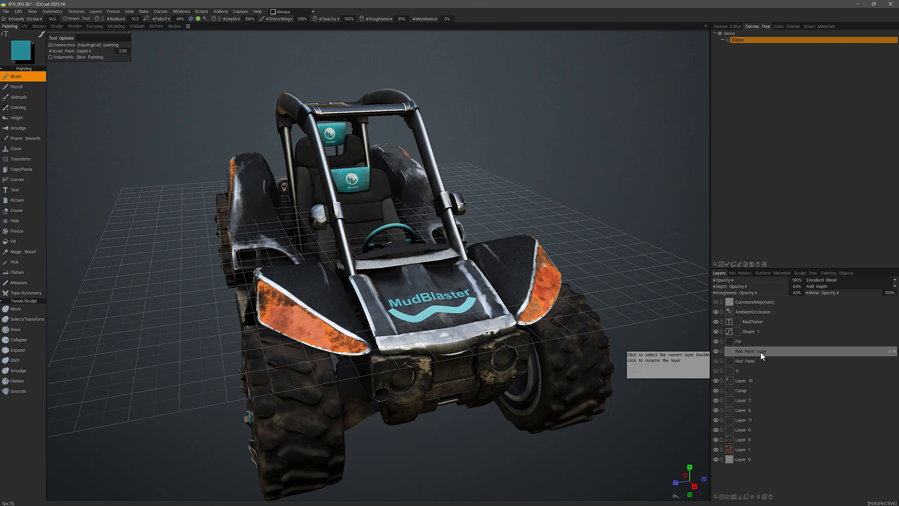
left_click(759, 352)
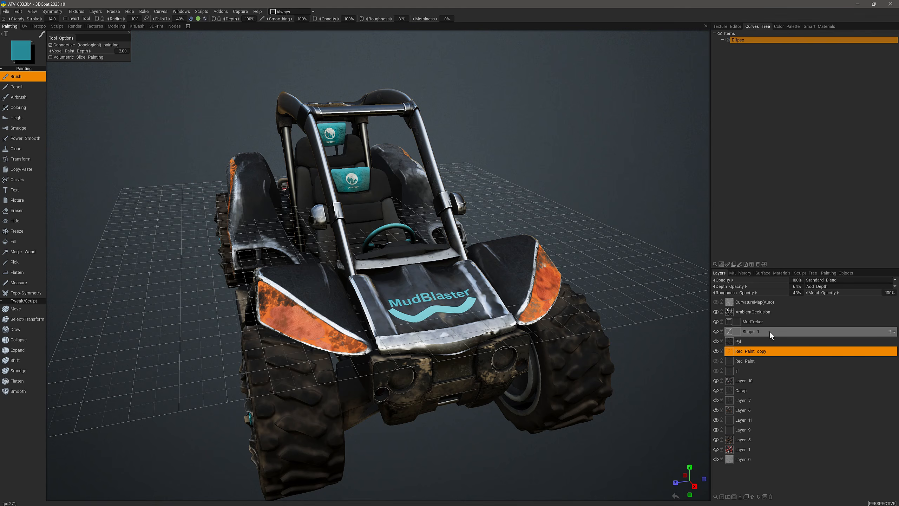
left_click(792, 332)
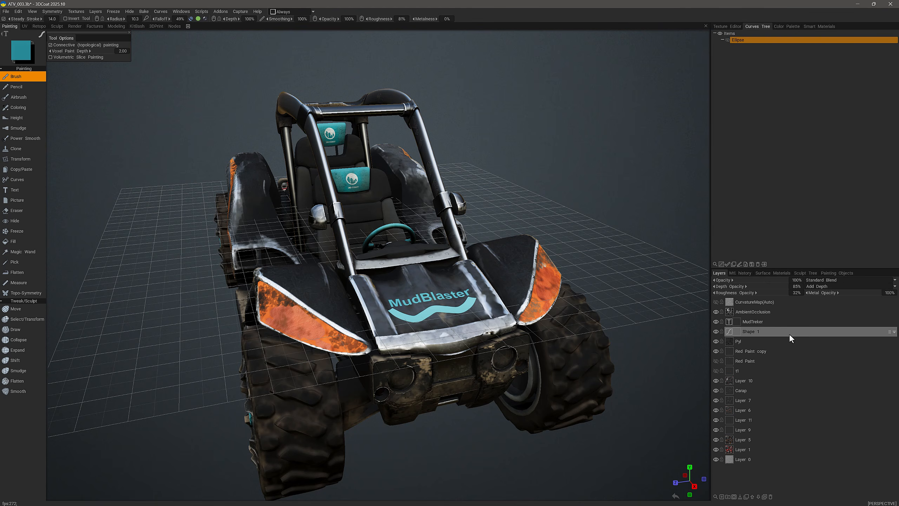
left_click(728, 331)
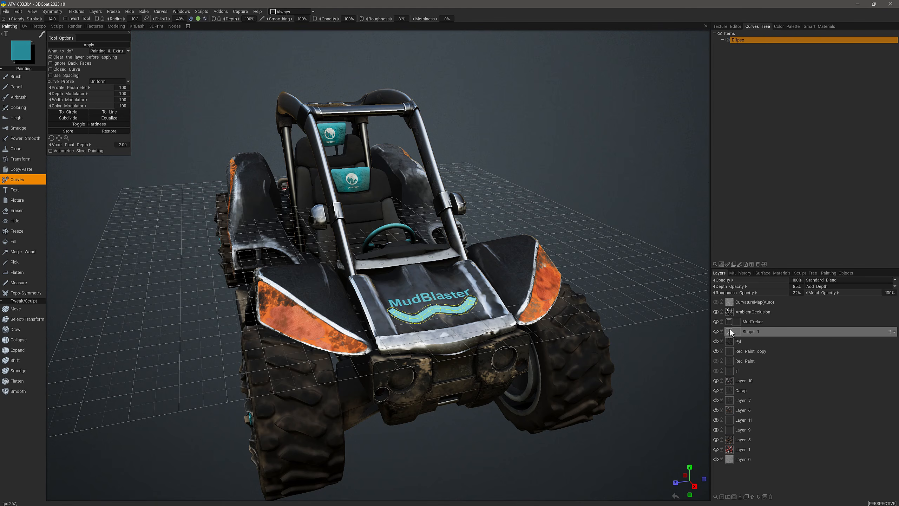
Step: Exit the wave curve and load the MudTreker layer's 'MudBlaster' lettering into the Text tool
left_click(792, 322)
key("Escape")
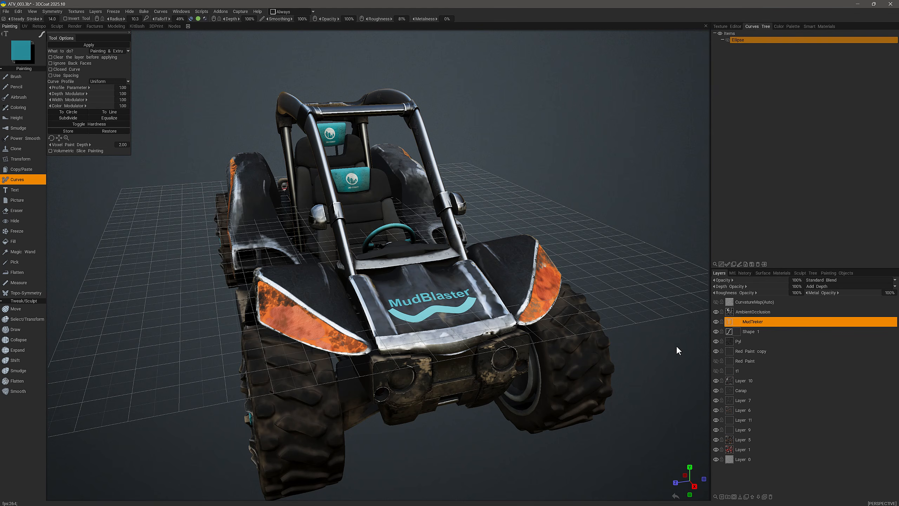
left_click(729, 320)
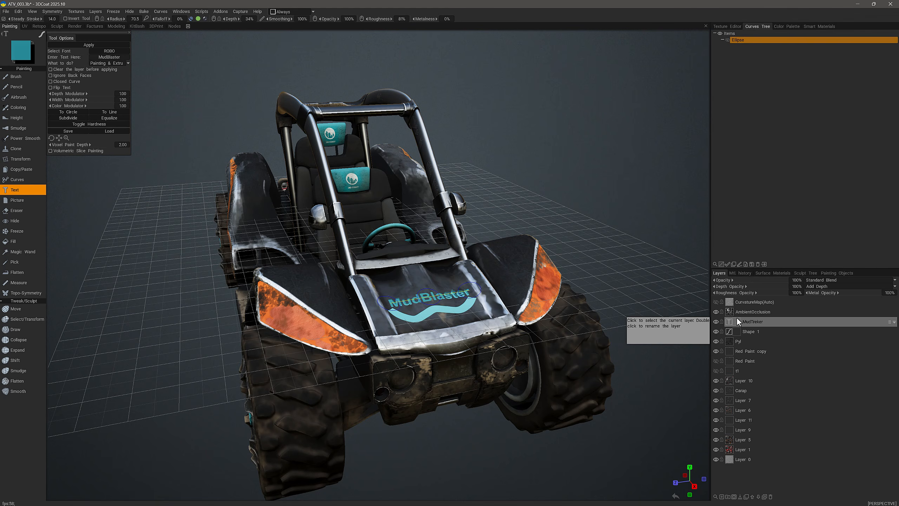
left_click(737, 319)
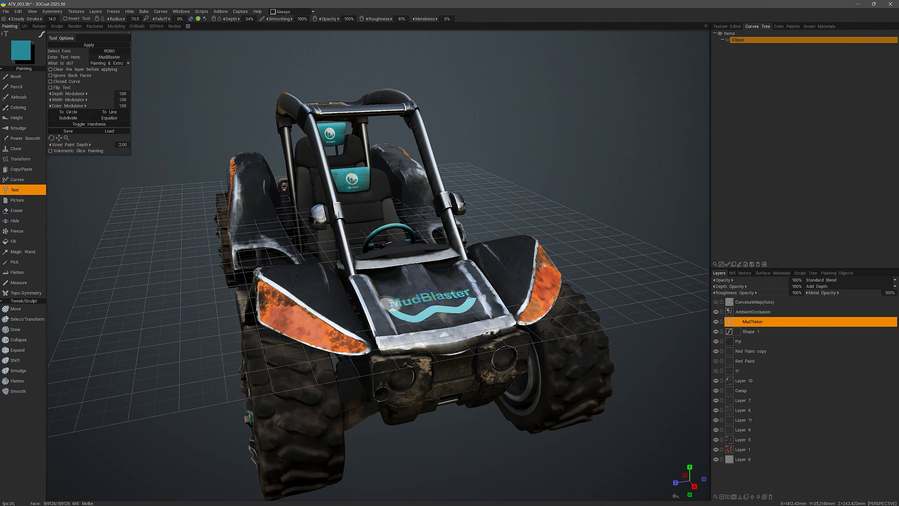
left_click_drag(403, 306, 406, 305, "alt")
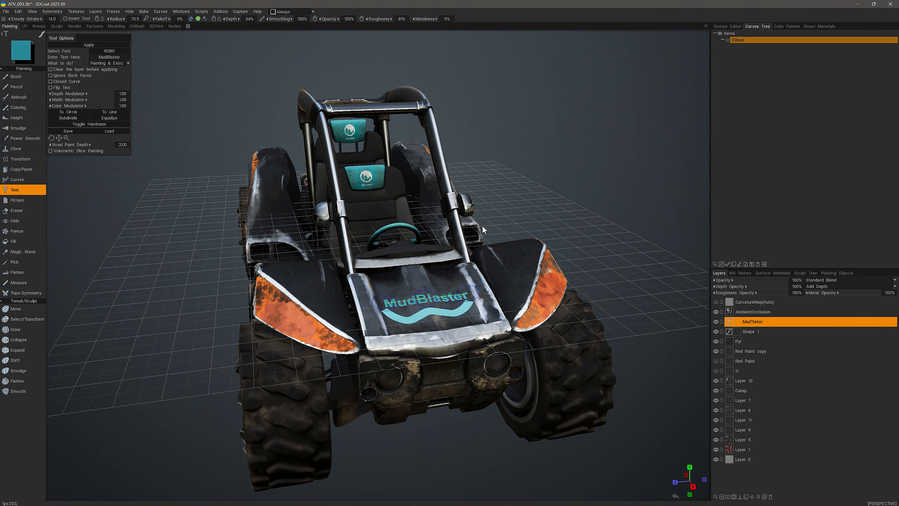
scroll(411, 304, "up", 5)
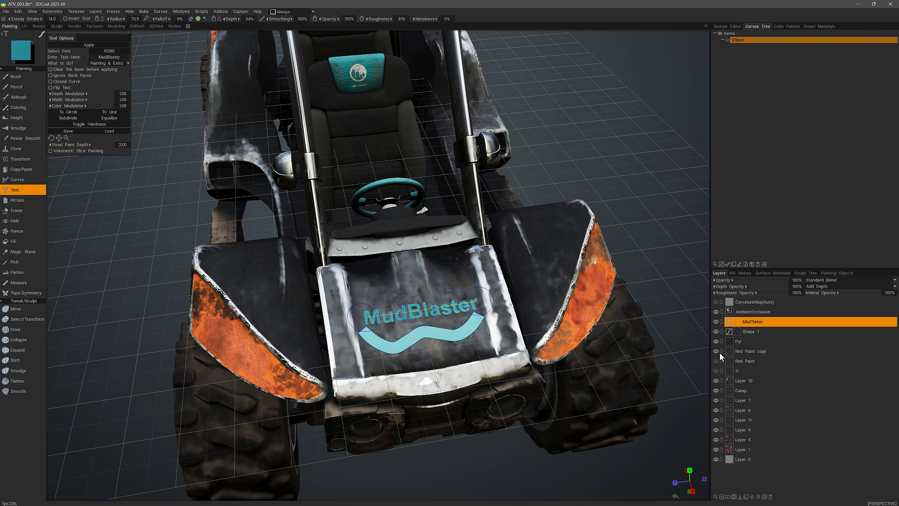
Step: Turn off the colour channel and reapply the MudBlaster lettering as depth-only grey relief
left_click(767, 323)
key("Delete")
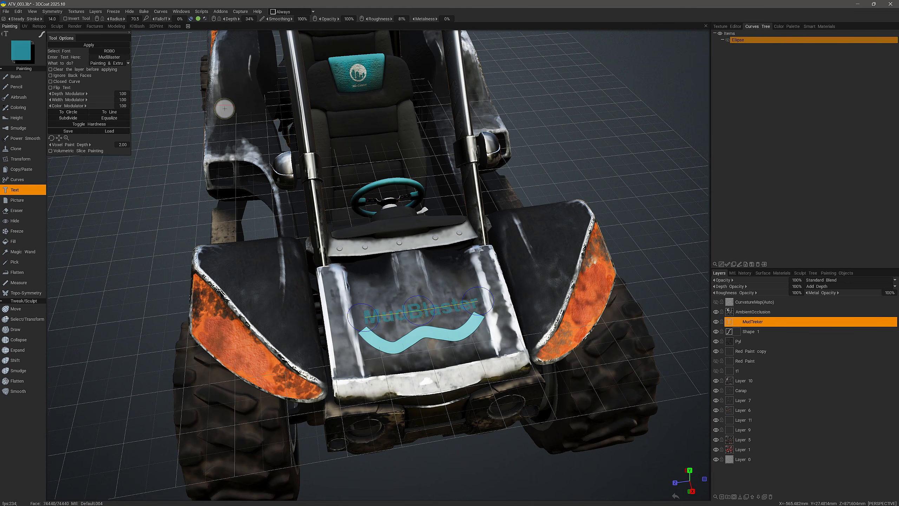
mouse_move(198, 19)
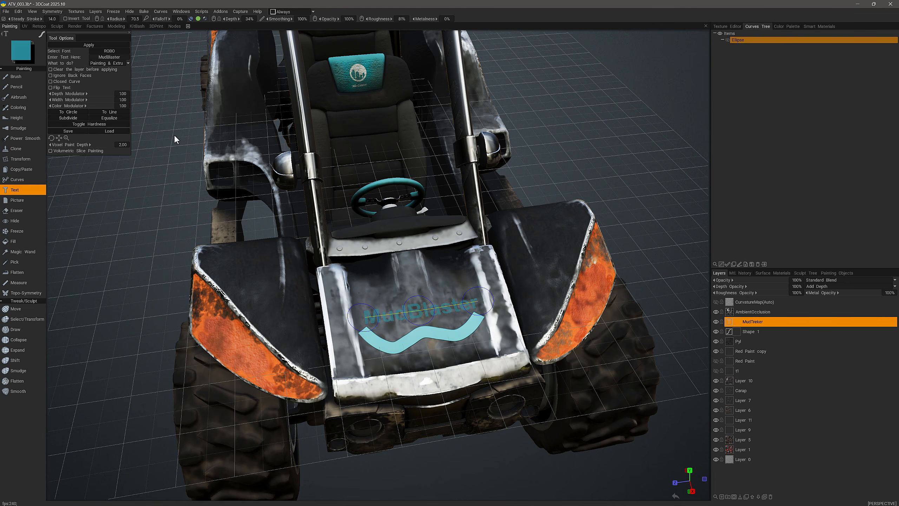
key("ctrl")
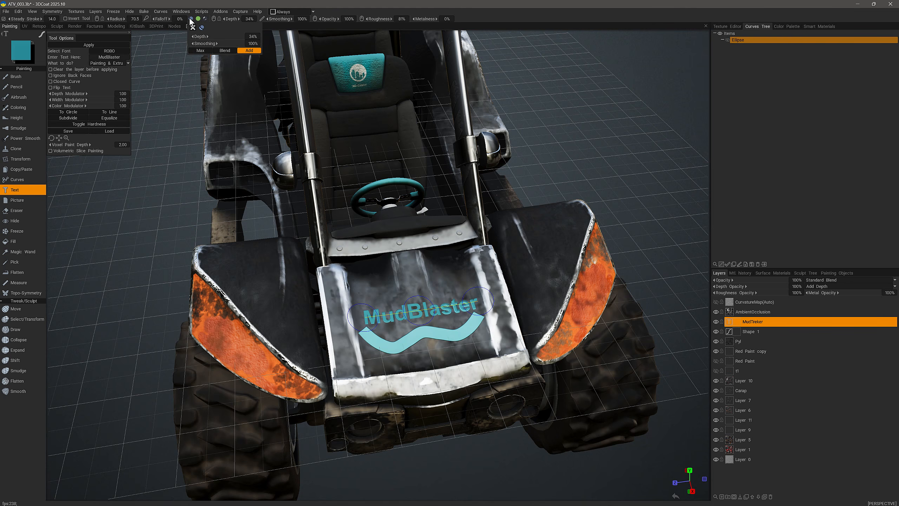
left_click(192, 27)
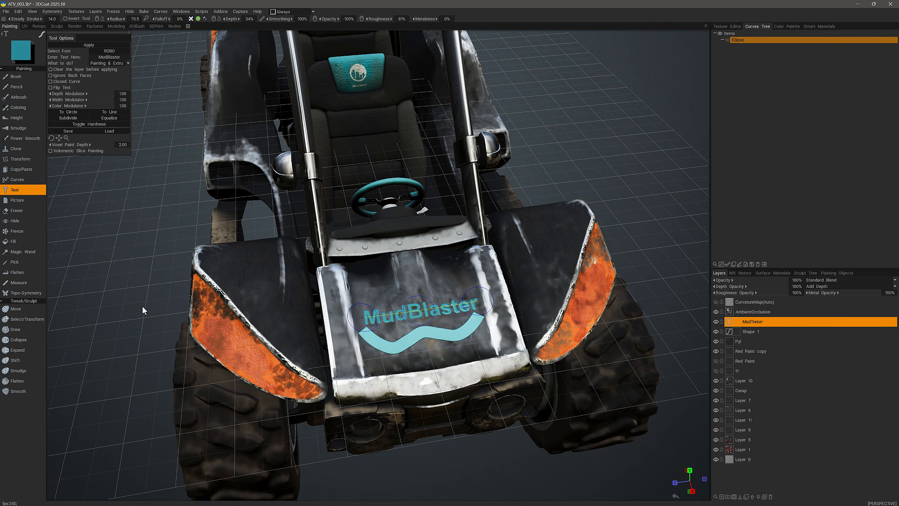
mouse_move(198, 20)
key("Delete")
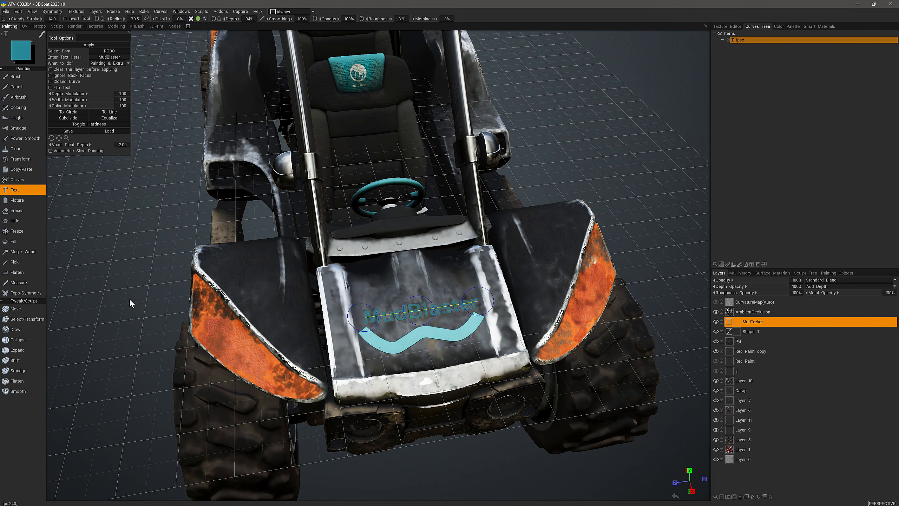
key("Escape")
Step: Switch on 'Clear the layer before applying' in the Text tool options
right_click_drag(151, 287, 261, 337)
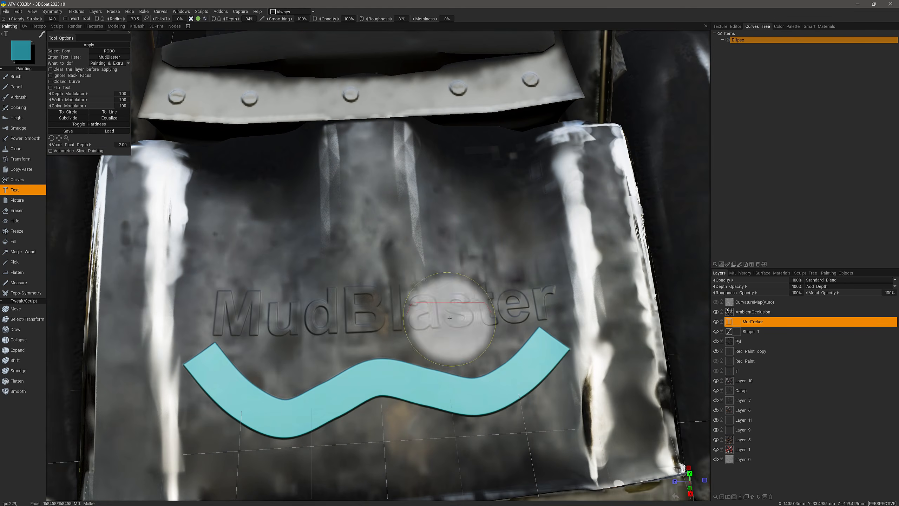
left_click_drag(218, 453, 202, 312, "alt")
left_click_drag(96, 329, 140, 328, "alt")
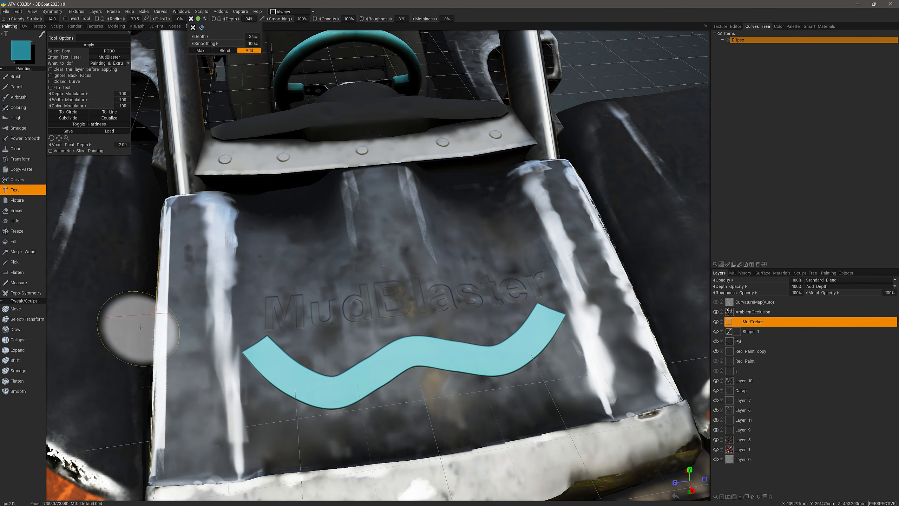
left_click(50, 70)
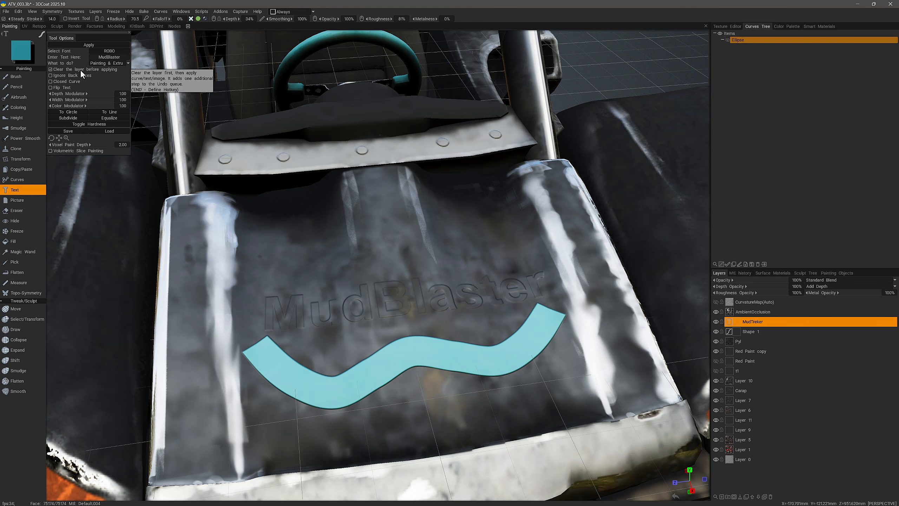
left_click(91, 45)
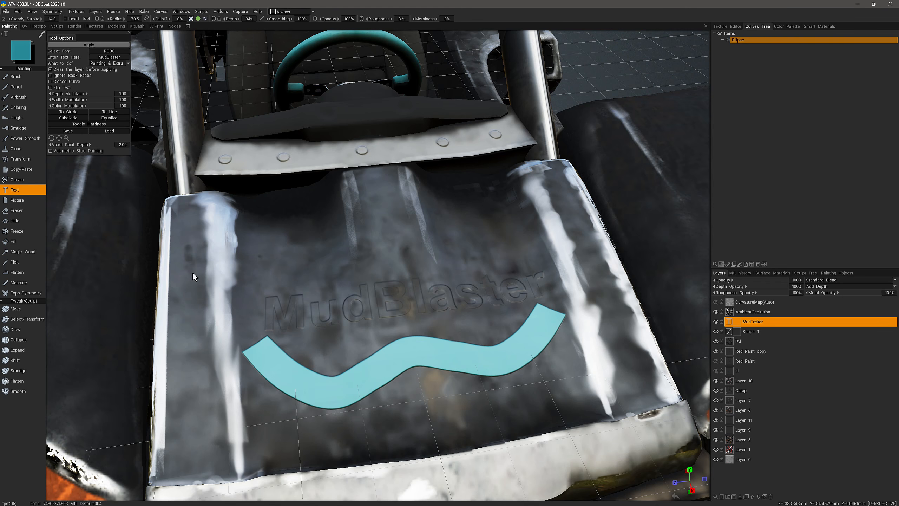
left_click_drag(313, 332, 326, 334, "alt")
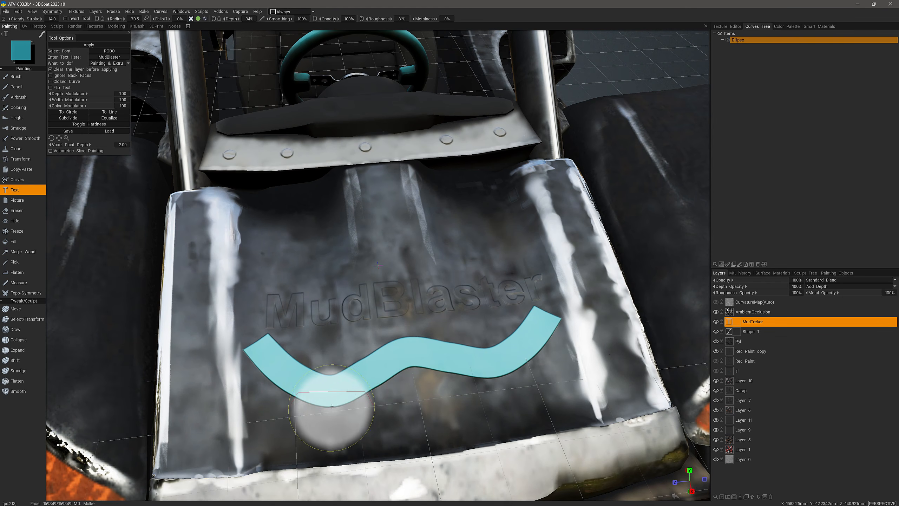
left_click_drag(332, 407, 340, 405, "alt")
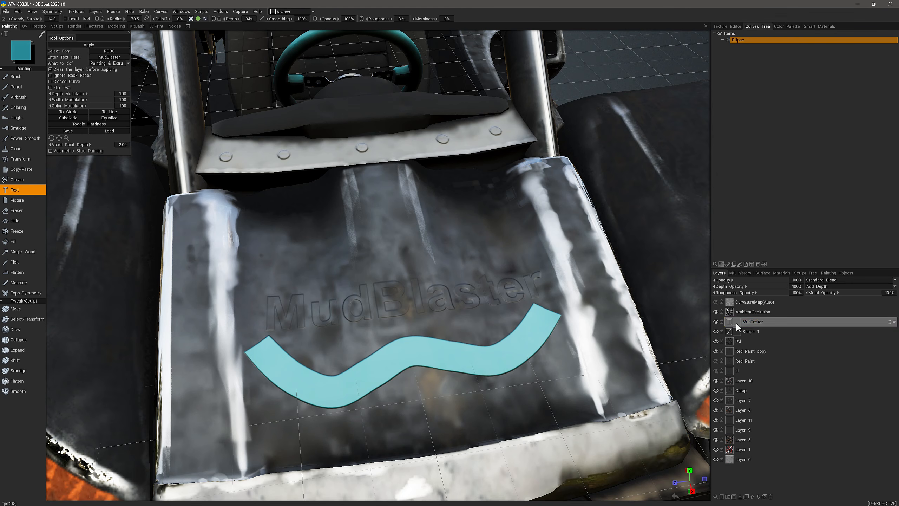
left_click_drag(356, 316, 351, 340, "alt")
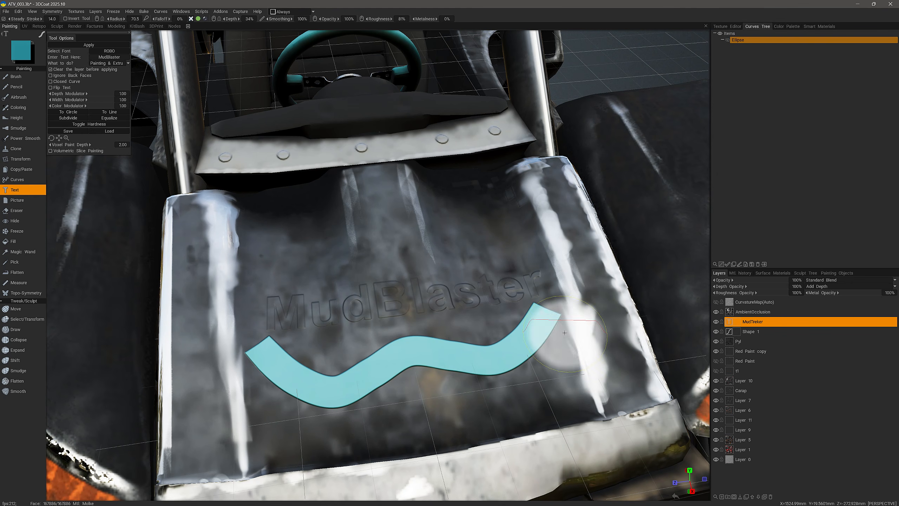
Step: Replace 'Blaster' with 'Trekker' so the lettering reads 'MudTrekker', then apply it
left_click(727, 322)
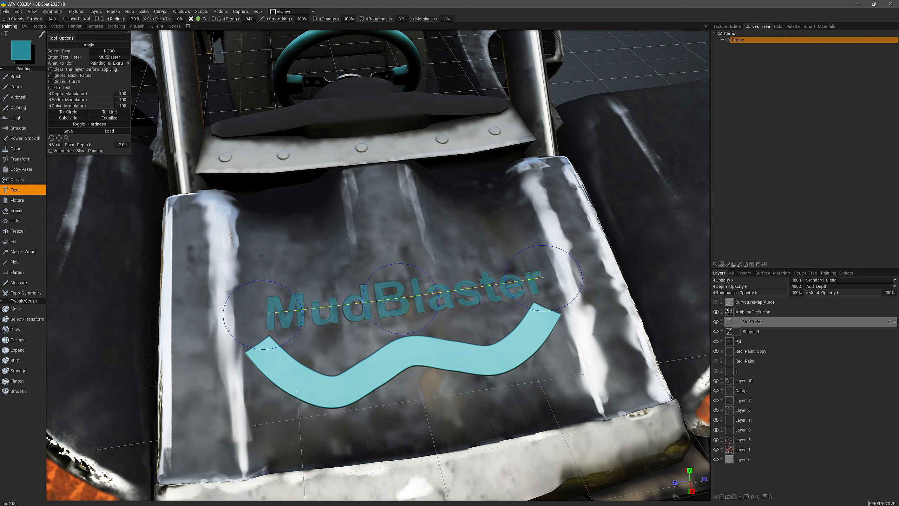
left_click(51, 69)
left_click(113, 56)
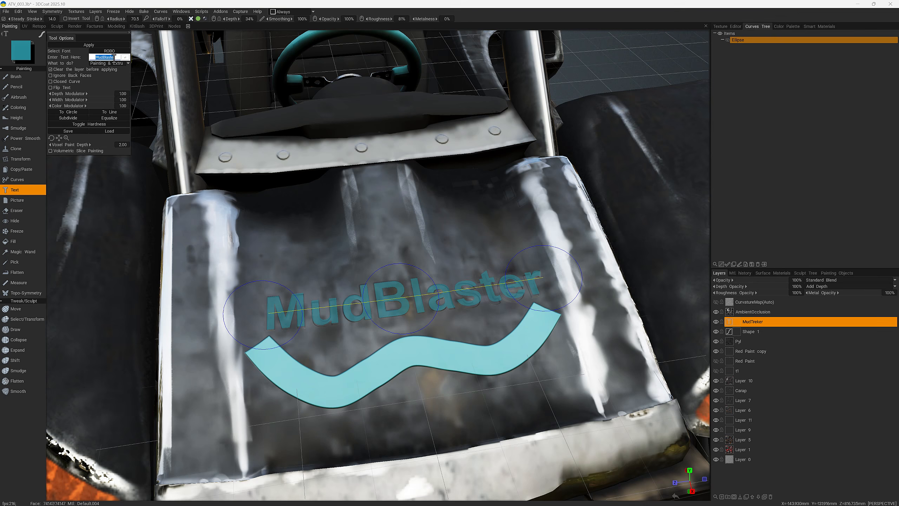
left_click_drag(103, 57, 125, 59)
type("Trekker")
key("Return")
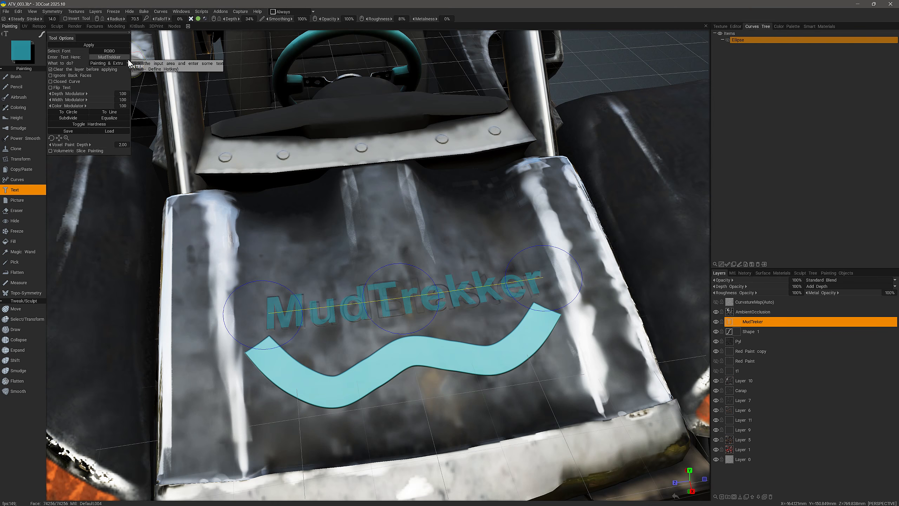
left_click(88, 45)
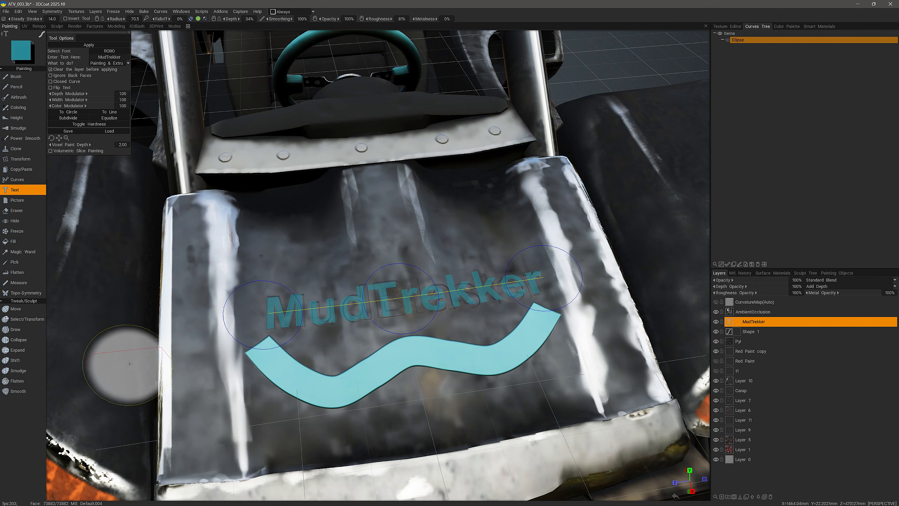
Step: Apply the MudTrekker lettering onto the hood above the teal wave
key("Return")
left_click_drag(122, 366, 132, 358, "alt")
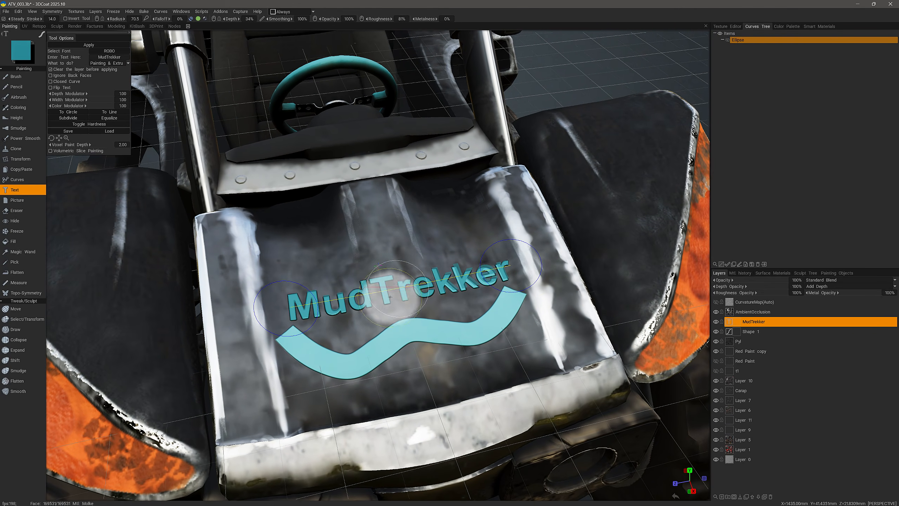
left_click_drag(381, 283, 429, 287, "alt")
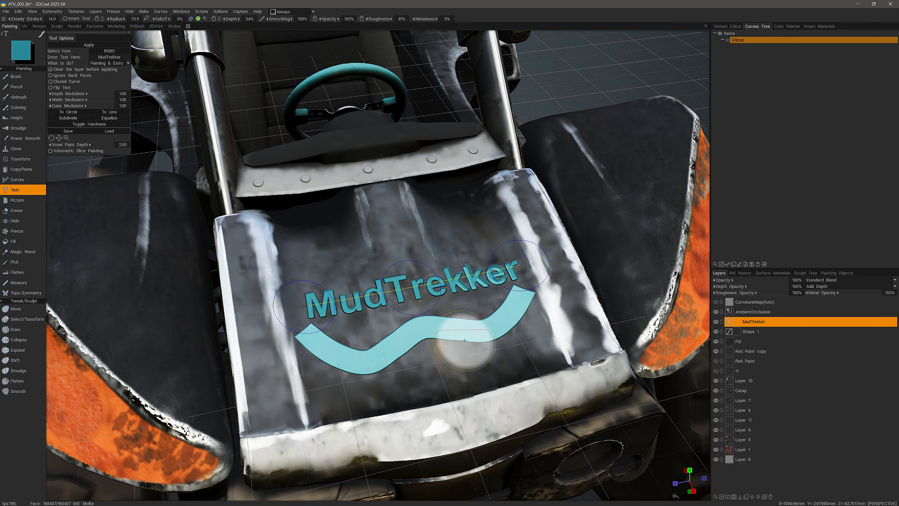
mouse_move(452, 335)
left_mouse_down("alt")
mouse_move(167, 345)
mouse_move(648, 367)
left_mouse_up("alt")
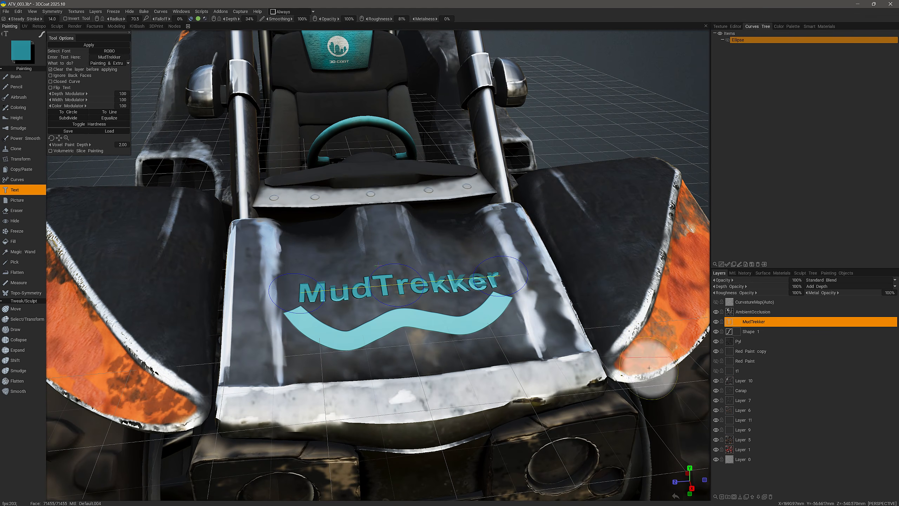
Step: Activate the Shape 1 curve and raise its lower control points to flatten the wave
left_click(728, 332)
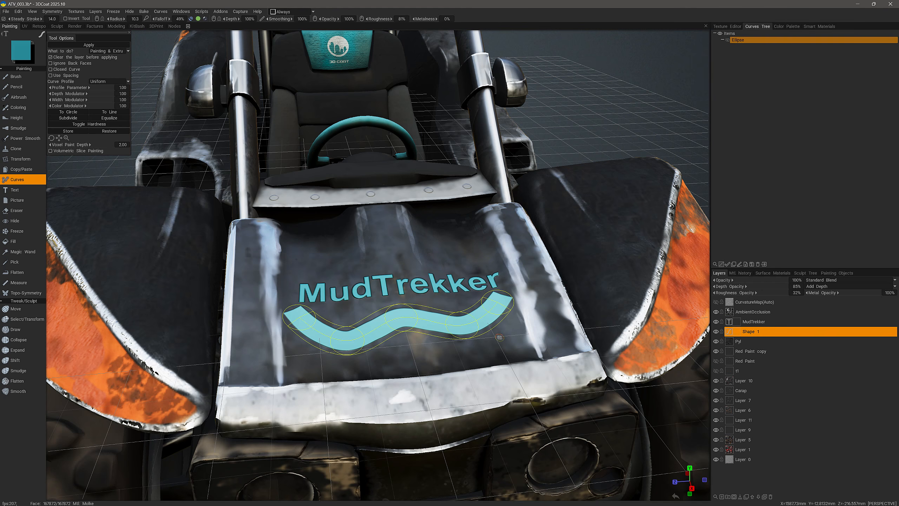
left_click_drag(325, 347, 377, 352, "alt")
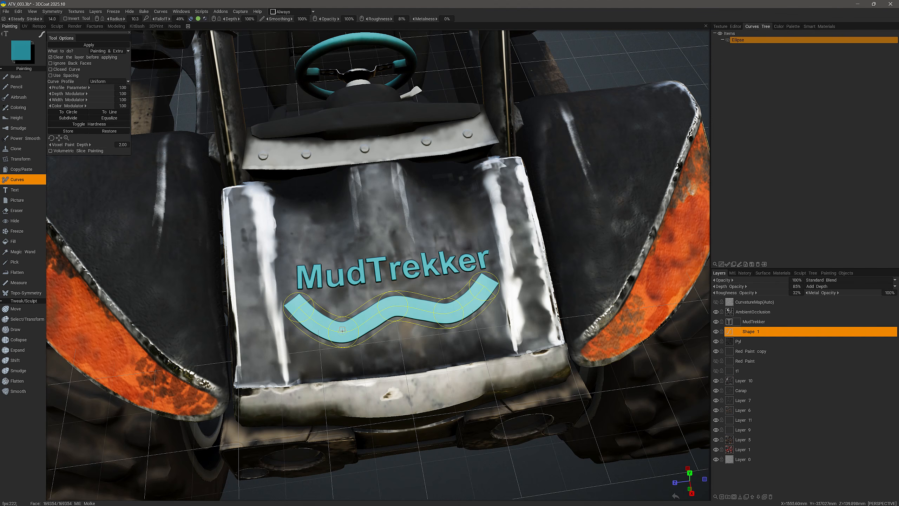
left_click_drag(344, 332, 342, 305)
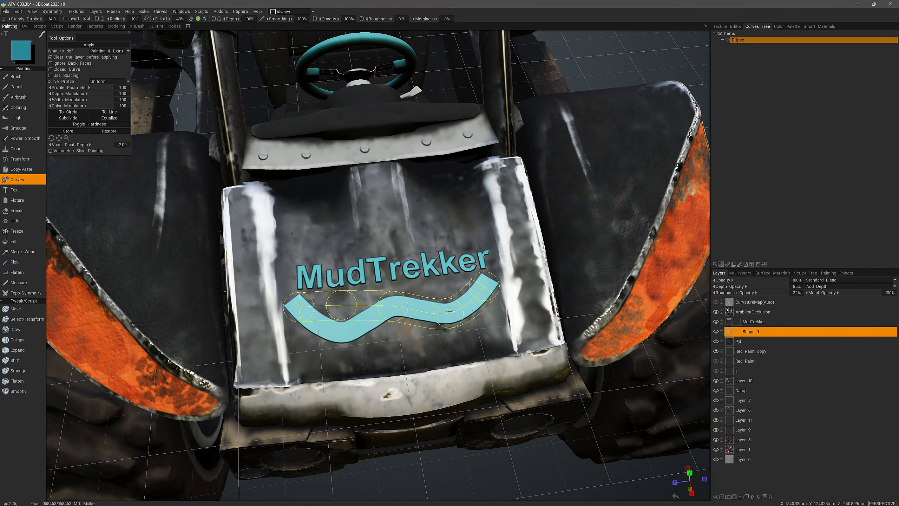
left_click_drag(449, 310, 450, 296)
mouse_move(379, 327)
left_mouse_down("alt")
mouse_move(333, 308)
mouse_move(378, 303)
left_mouse_up("alt")
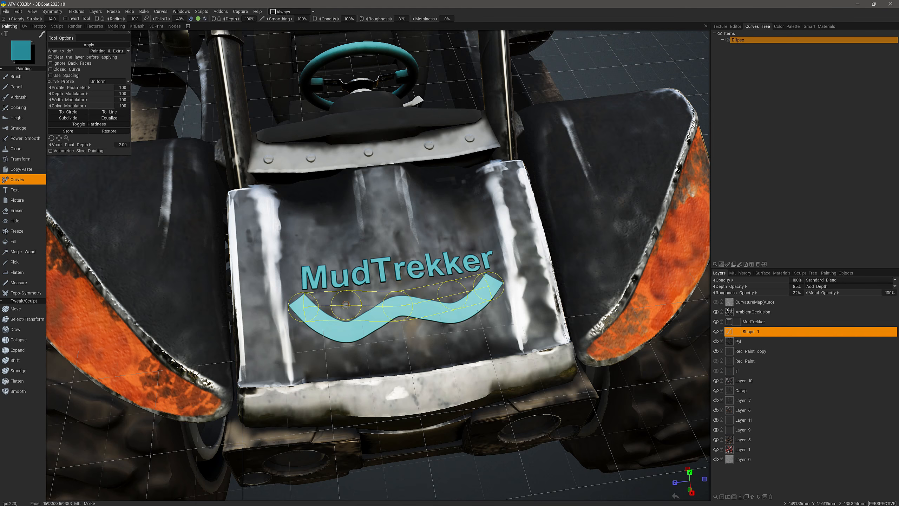
Step: Delete two control points, convert the curve To Line, and reapply the teal stroke
left_click(345, 305, "ctrl")
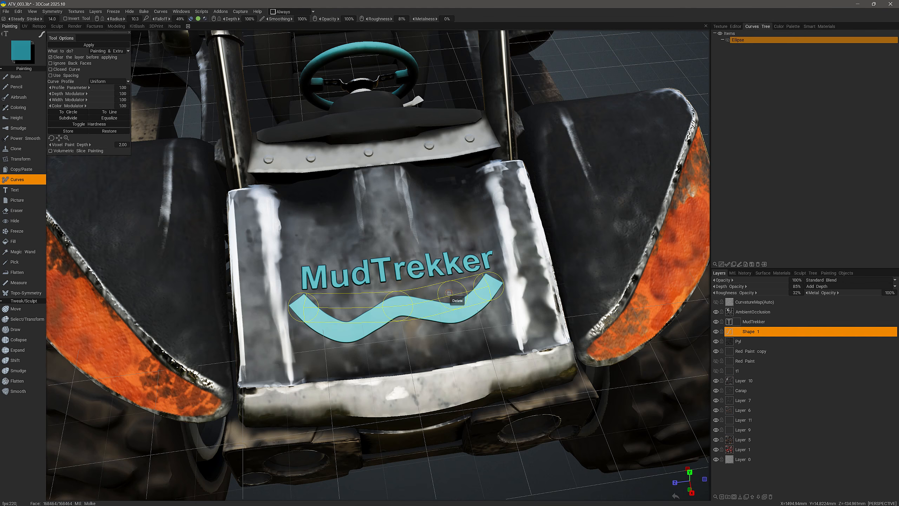
left_click(452, 294, "ctrl")
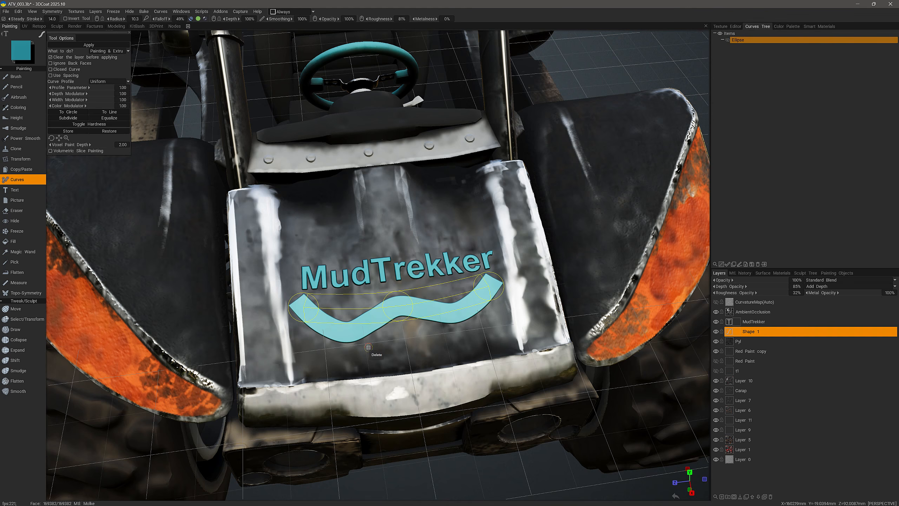
left_click(109, 112)
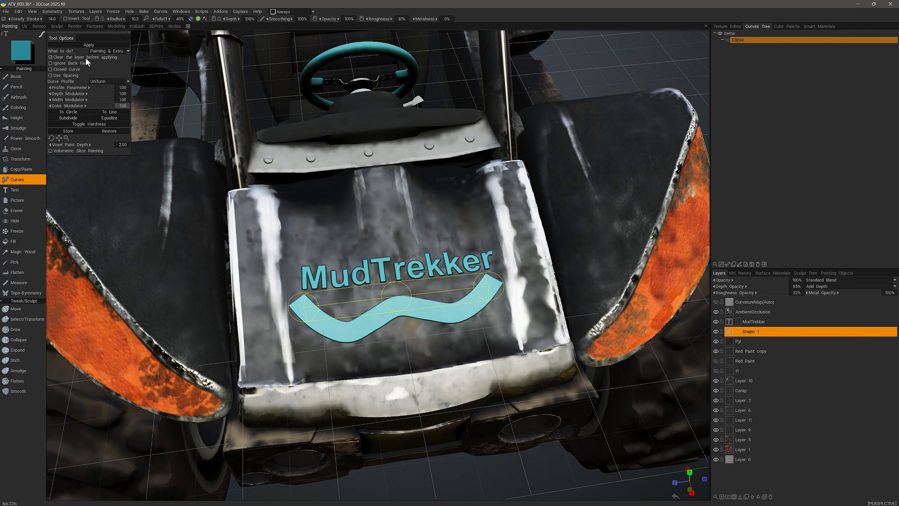
left_click(88, 45)
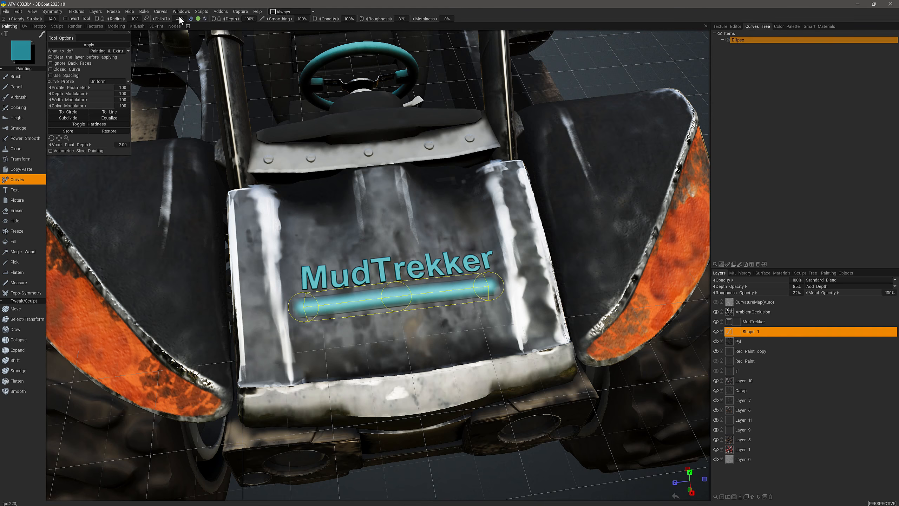
Step: Set brush falloff to 0%, choose the hard round alpha, and reapply the bar
left_click_drag(165, 18, 123, 19)
left_click(706, 55)
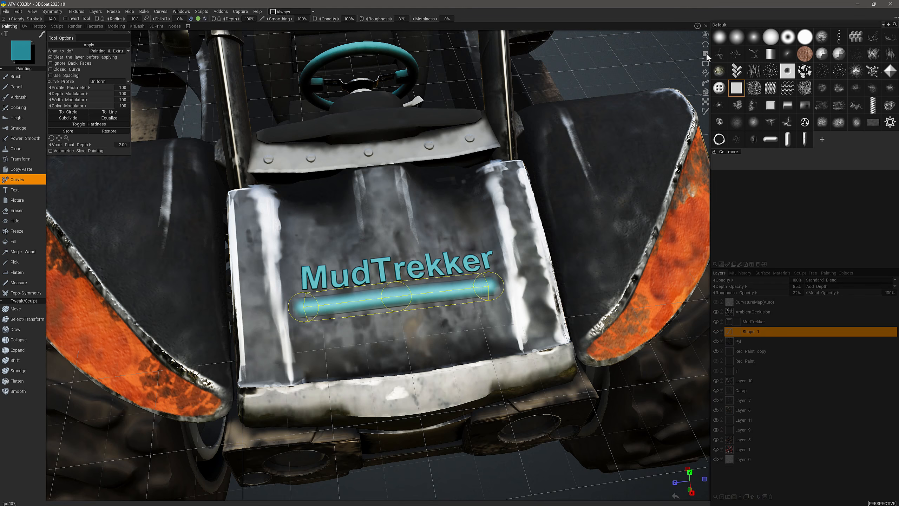
left_click(802, 40)
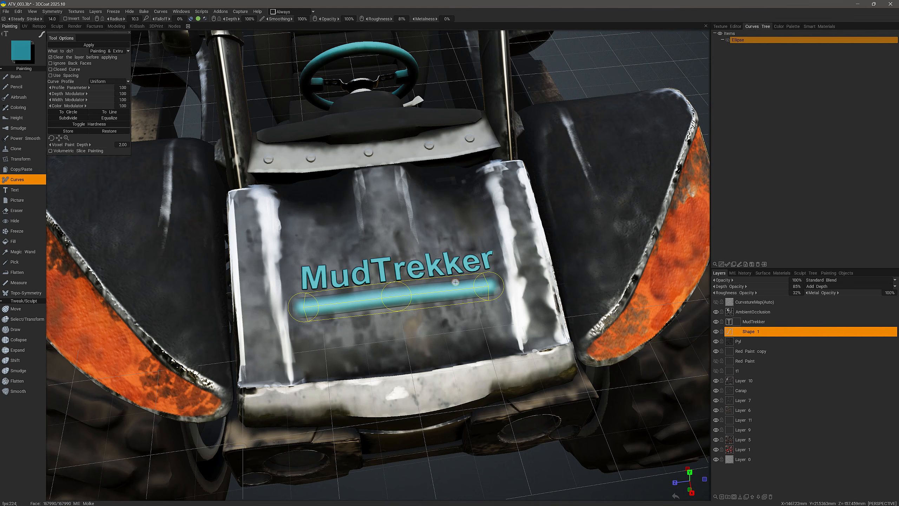
left_click(706, 54)
left_click(88, 45)
middle_click_drag(253, 349, 268, 315)
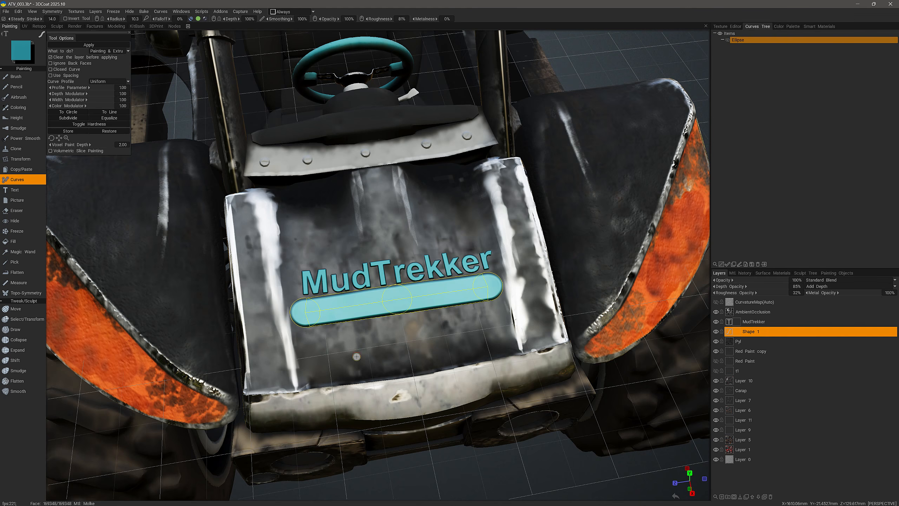
Step: Reapply the bar with a square brush alpha, then select the flat square alpha
left_click(705, 54)
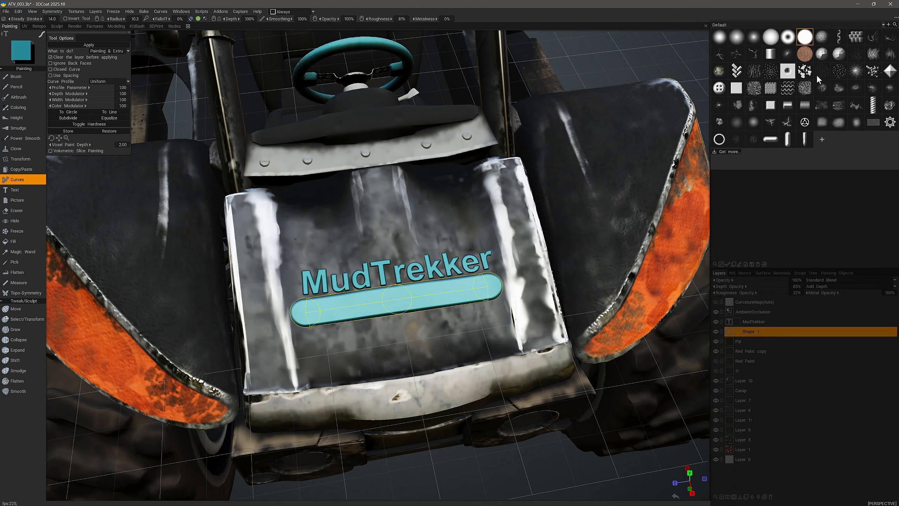
left_click(770, 105)
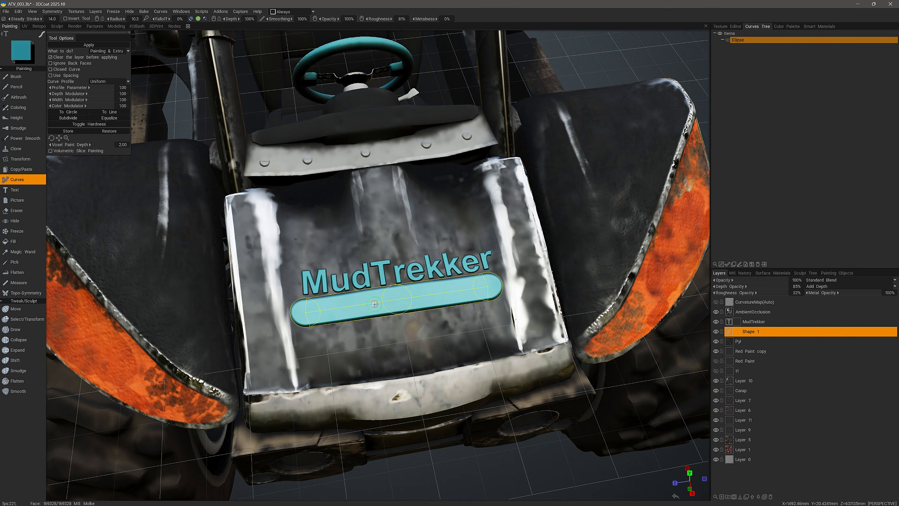
key("Return")
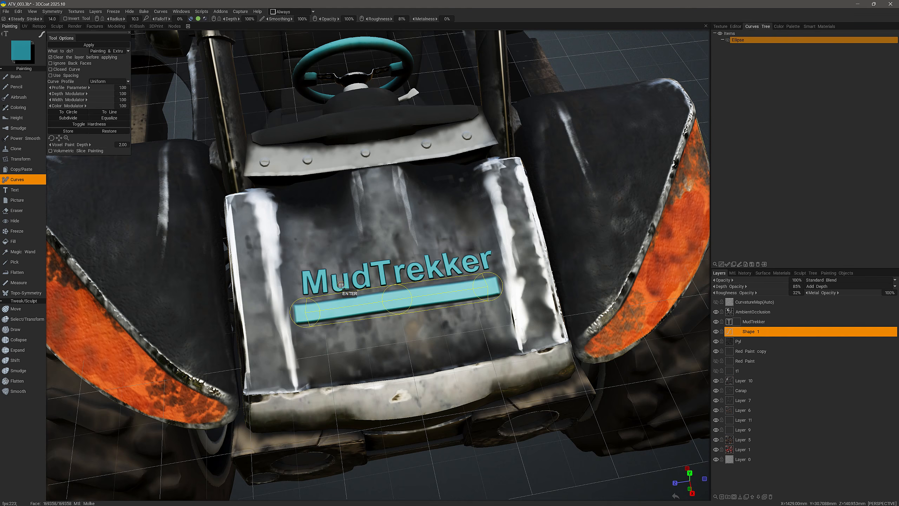
left_click_drag(381, 367, 396, 352, "alt")
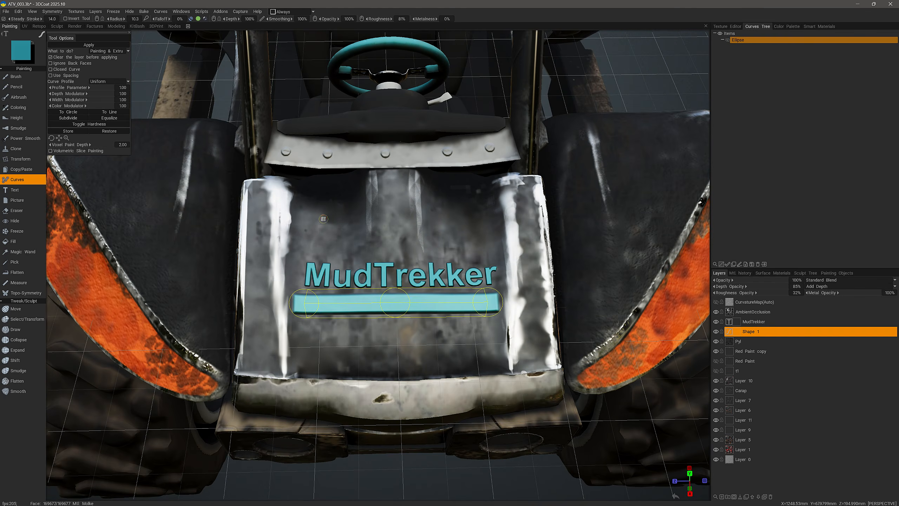
left_click_drag(314, 241, 326, 253, "alt")
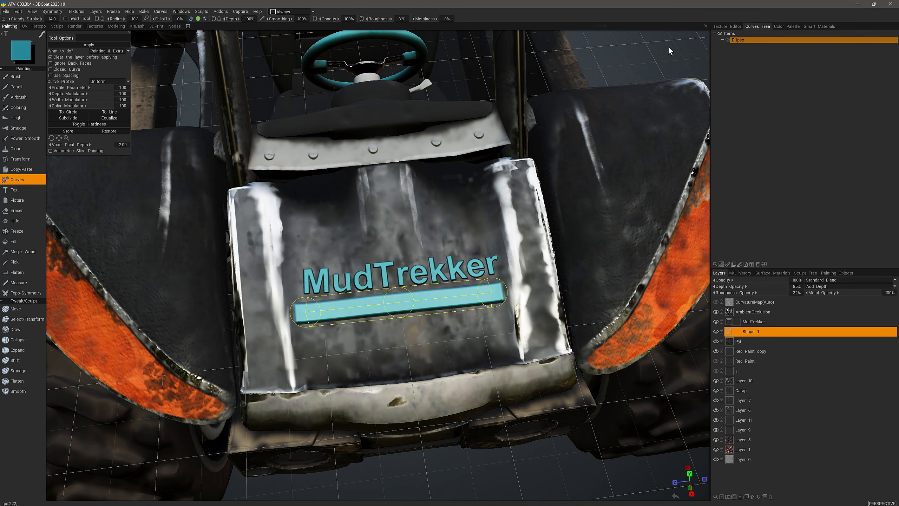
left_click(705, 53)
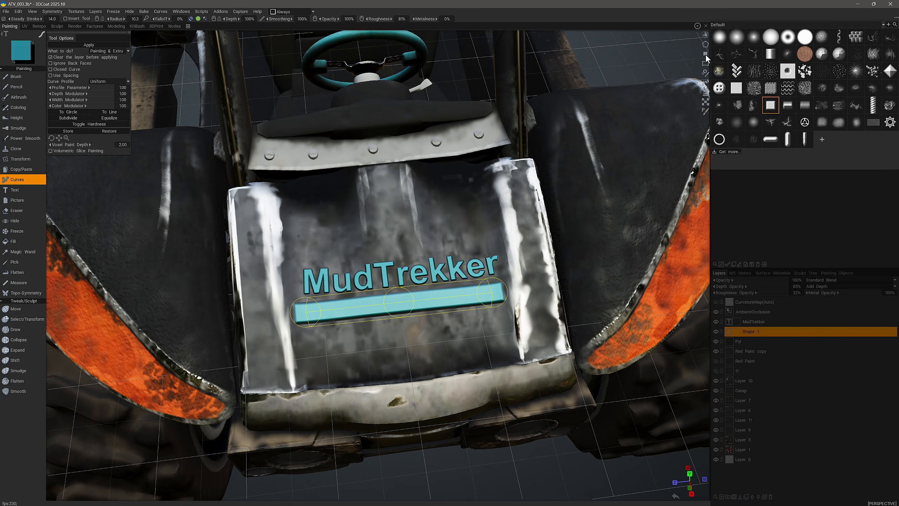
left_click(736, 88)
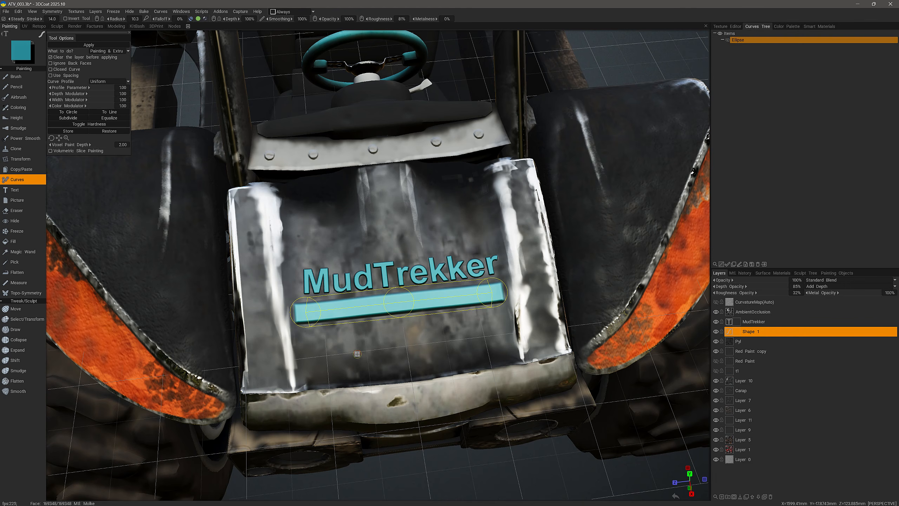
left_click_drag(367, 353, 131, 199, "alt")
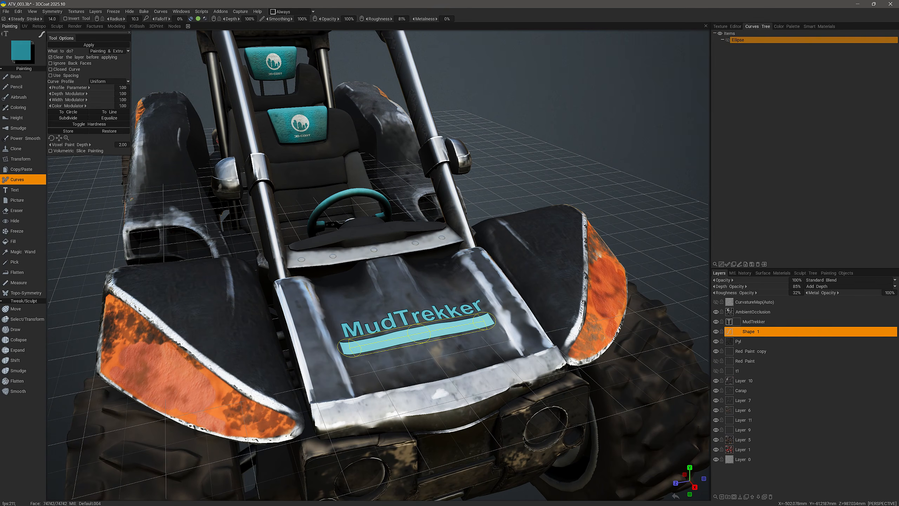
left_click(727, 329)
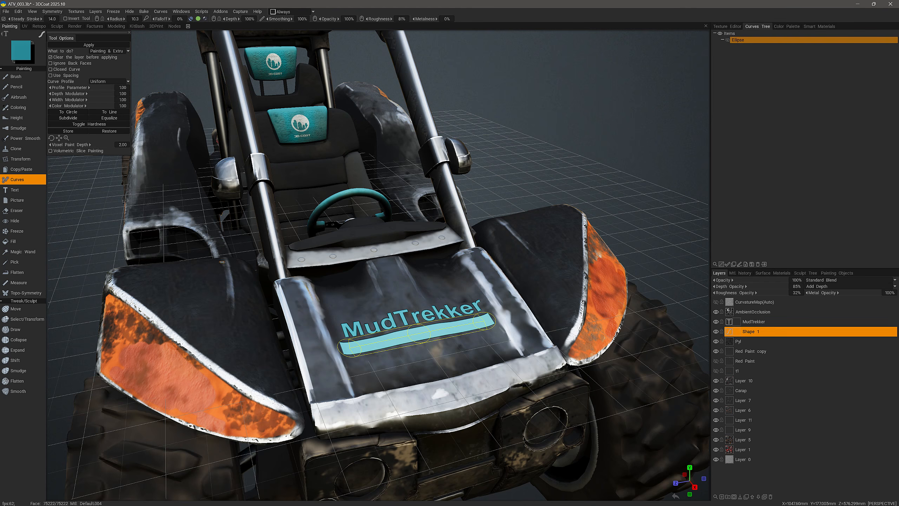